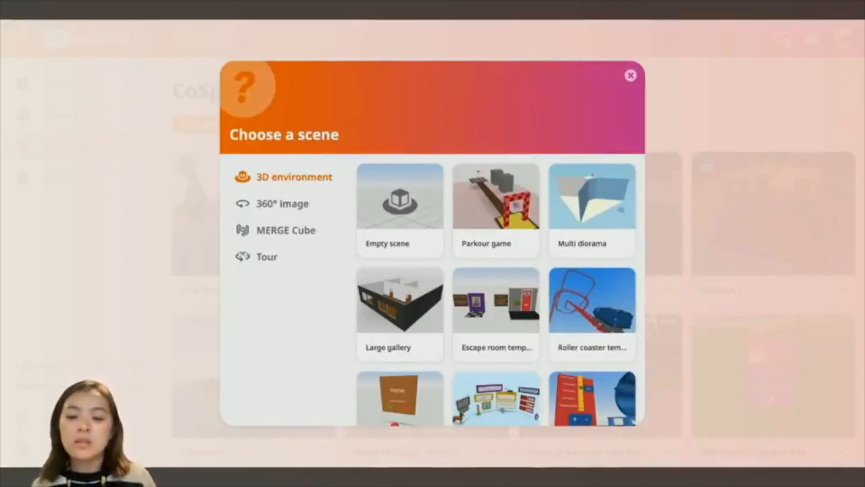
Step: Create a new scene from the empty 3D environment template after reviewing the templates, 360° image and Tour scene types
{"action": "scroll", "coordinate": [406, 297], "scroll_direction": "down", "scroll_amount": 2}
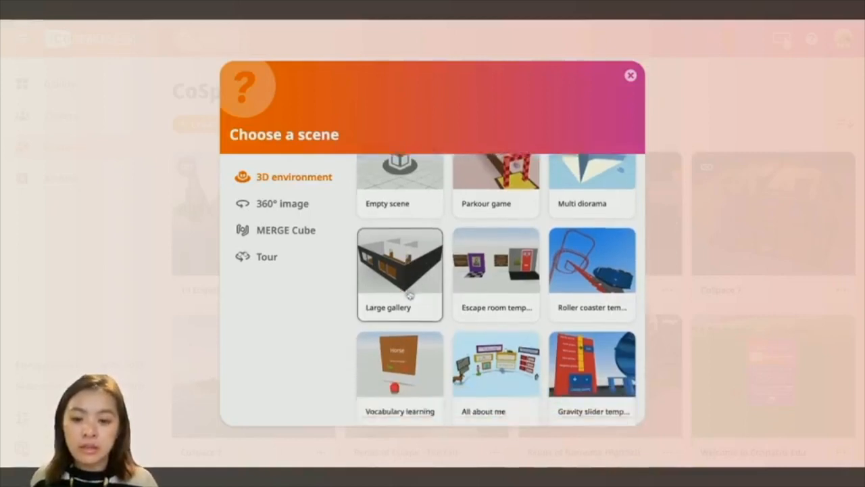
{"action": "scroll", "coordinate": [409, 293], "scroll_direction": "up", "scroll_amount": 3}
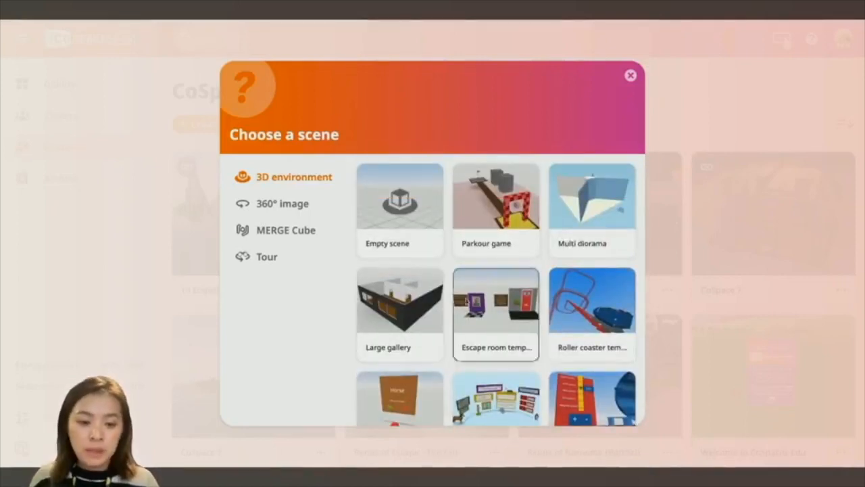
{"action": "scroll", "coordinate": [474, 292], "scroll_direction": "down", "scroll_amount": 2}
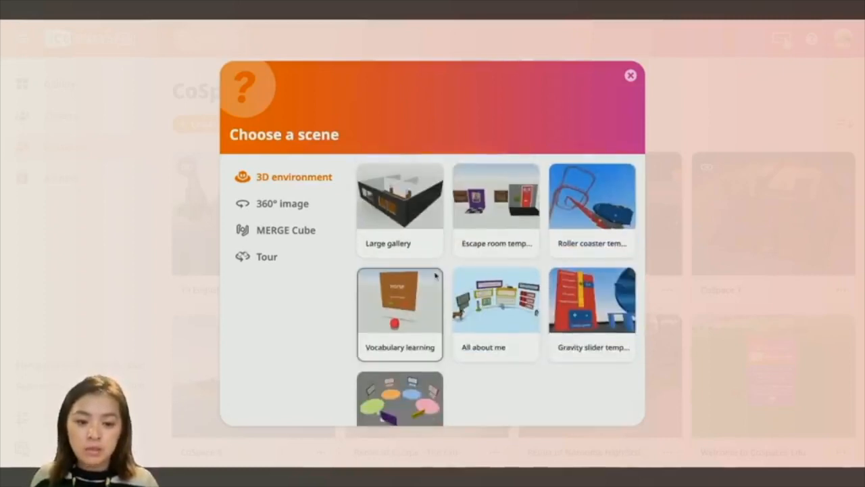
{"action": "scroll", "coordinate": [436, 276], "scroll_direction": "up", "scroll_amount": 2}
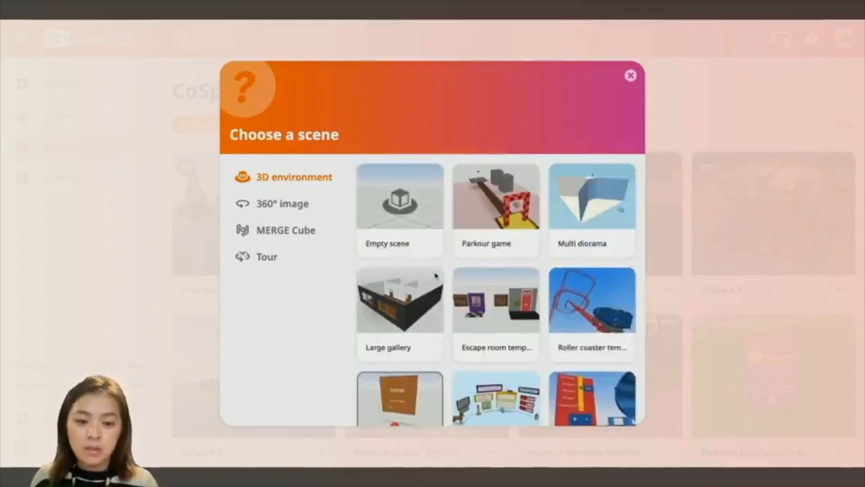
{"action": "left_click", "coordinate": [310, 208]}
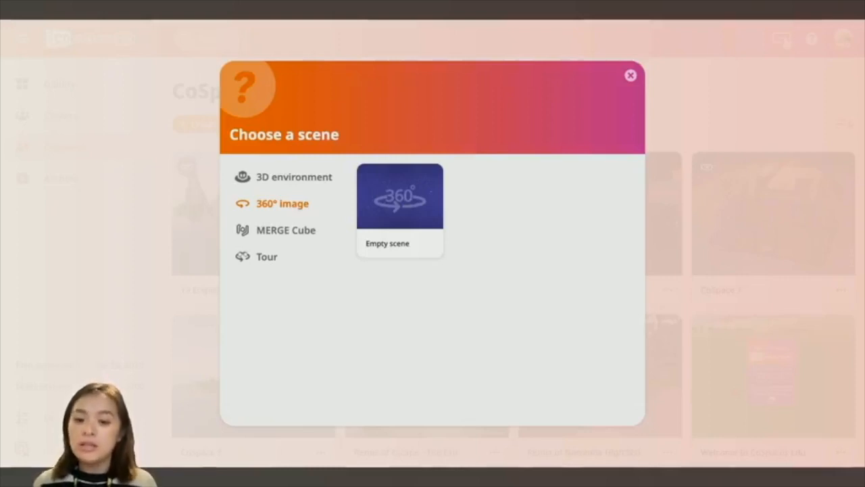
{"action": "left_click", "coordinate": [267, 258]}
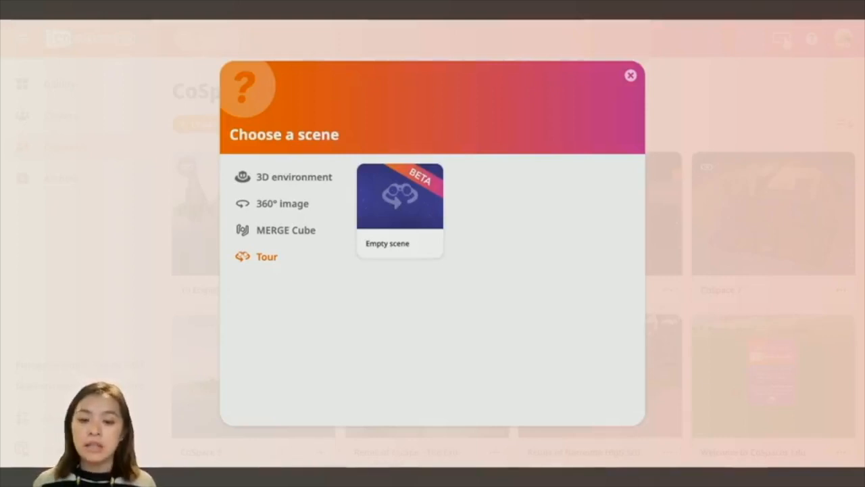
{"action": "left_click", "coordinate": [286, 179]}
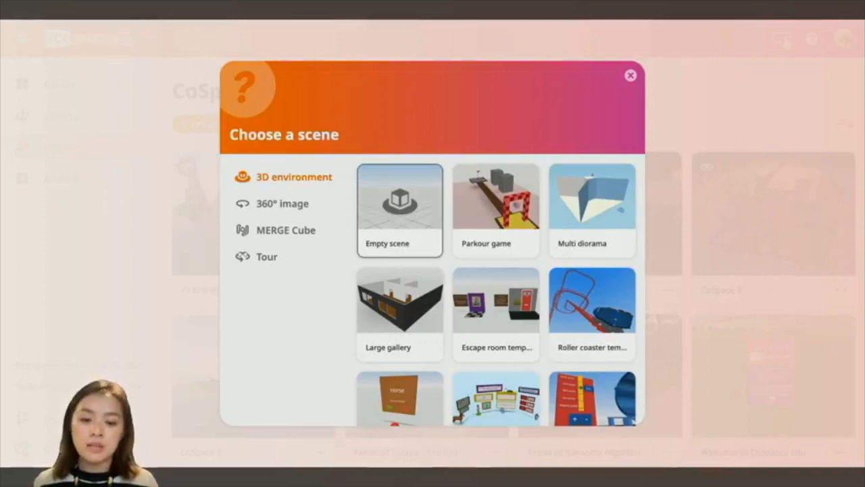
{"action": "left_click", "coordinate": [399, 203]}
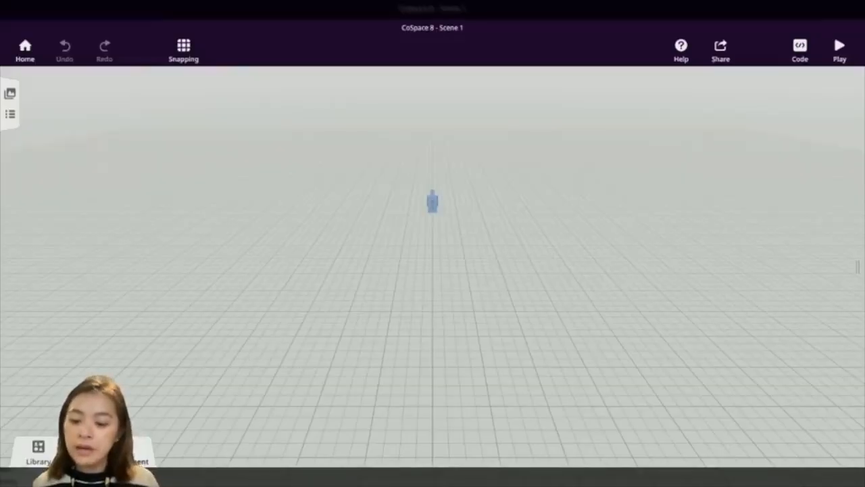
Step: Change the scene's environment to the plain blue underwater backdrop
{"action": "left_click", "coordinate": [126, 453]}
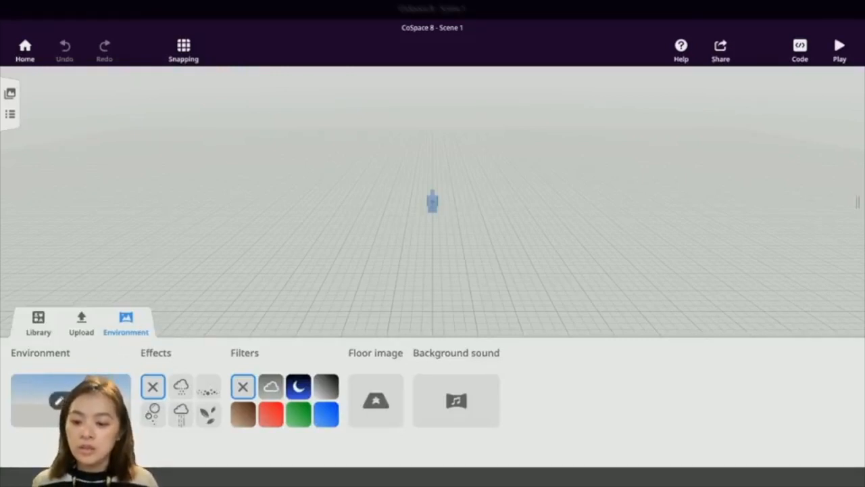
{"action": "left_click", "coordinate": [59, 400]}
{"action": "scroll", "coordinate": [391, 355], "scroll_direction": "down", "scroll_amount": 5}
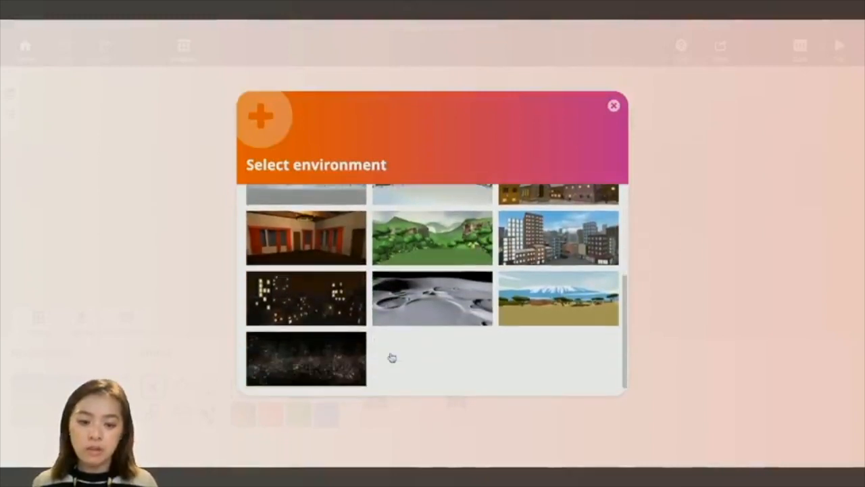
{"action": "scroll", "coordinate": [392, 357], "scroll_direction": "up", "scroll_amount": 3}
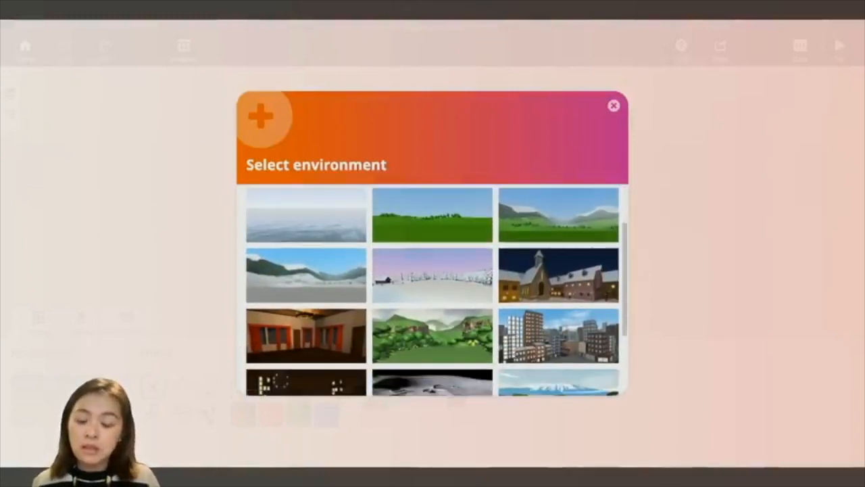
{"action": "scroll", "coordinate": [380, 263], "scroll_direction": "up", "scroll_amount": 2}
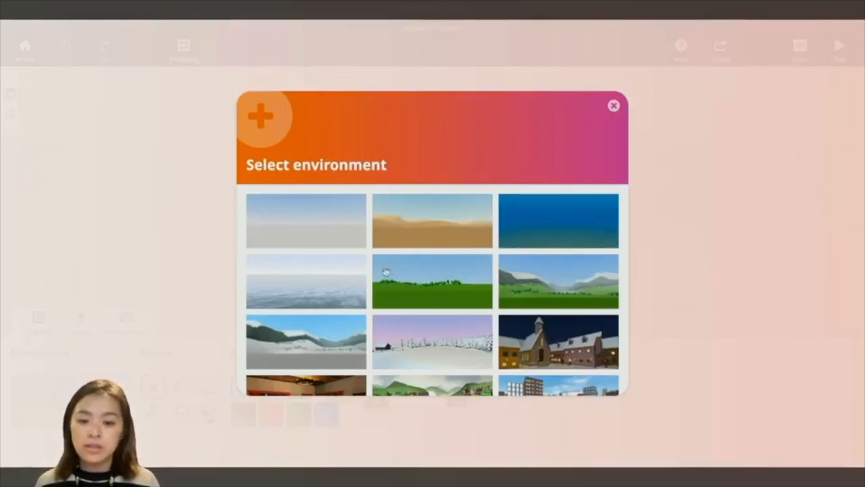
{"action": "left_click", "coordinate": [543, 225]}
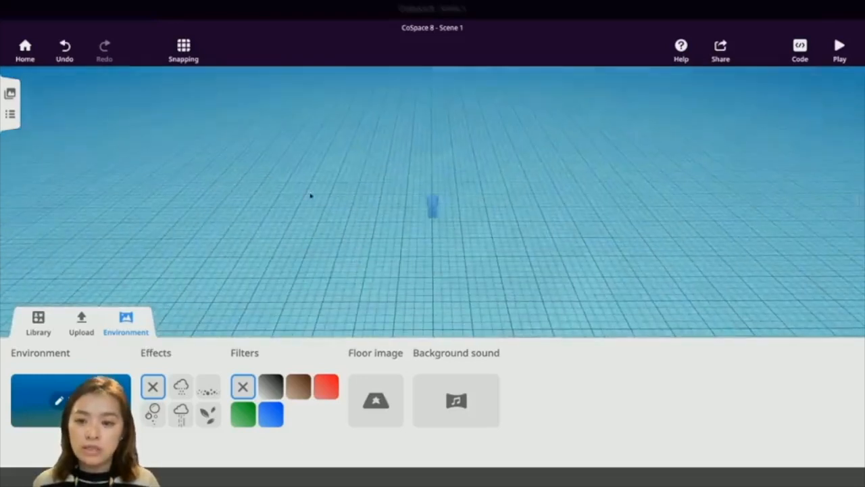
Step: Try the snap-to-grid spacings 0.25 and 0.05, and set the spacing to 1.0
{"action": "left_click", "coordinate": [184, 51]}
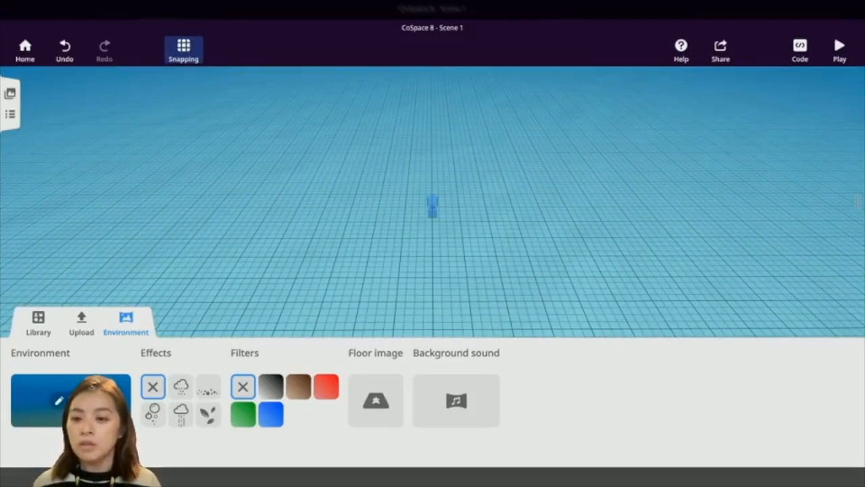
{"action": "left_click", "coordinate": [183, 50]}
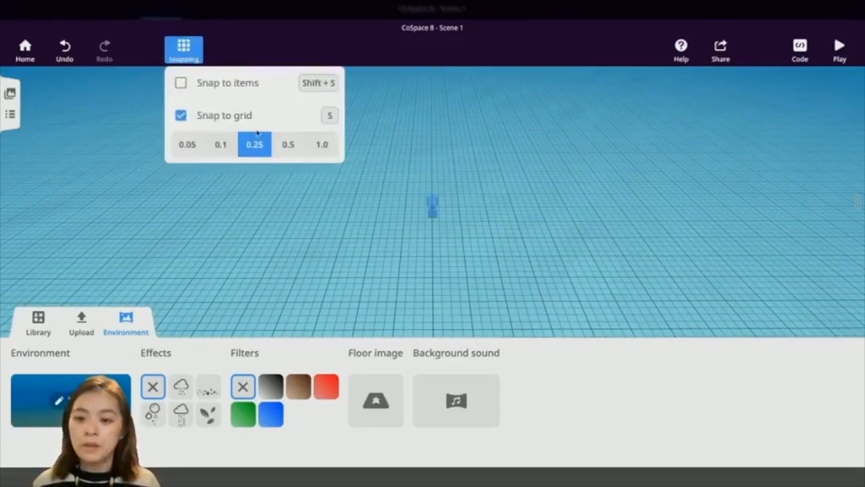
{"action": "left_click", "coordinate": [321, 146]}
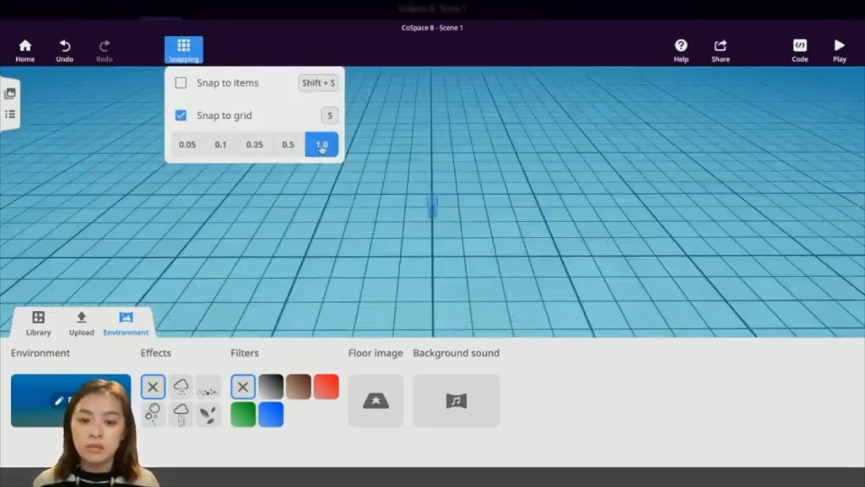
{"action": "left_click", "coordinate": [254, 146]}
{"action": "left_click", "coordinate": [187, 146]}
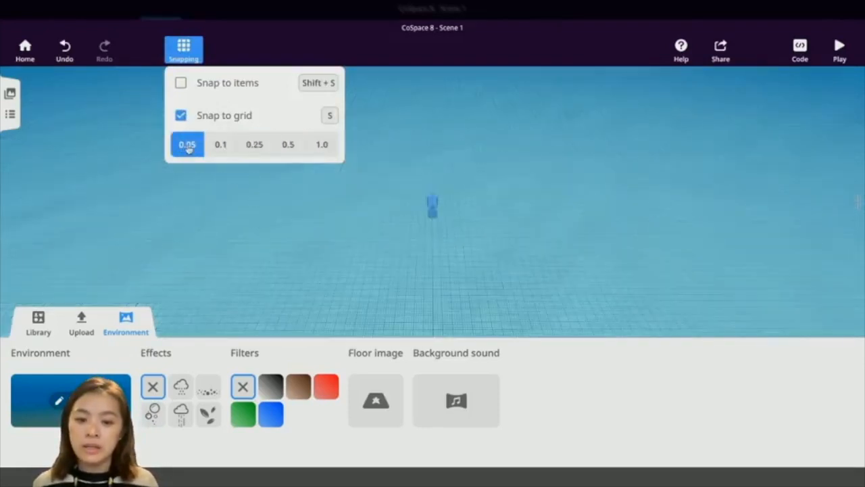
{"action": "left_click", "coordinate": [323, 145]}
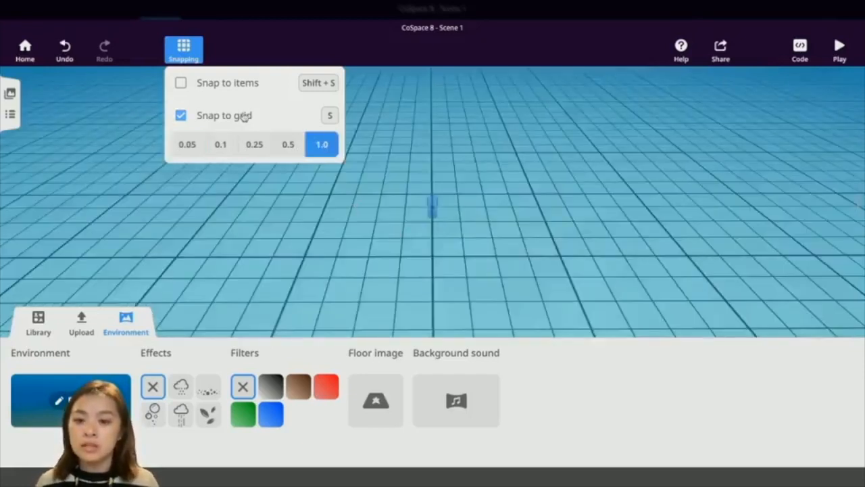
Step: Turn snap to grid off and switch it back on
{"action": "left_click", "coordinate": [181, 117]}
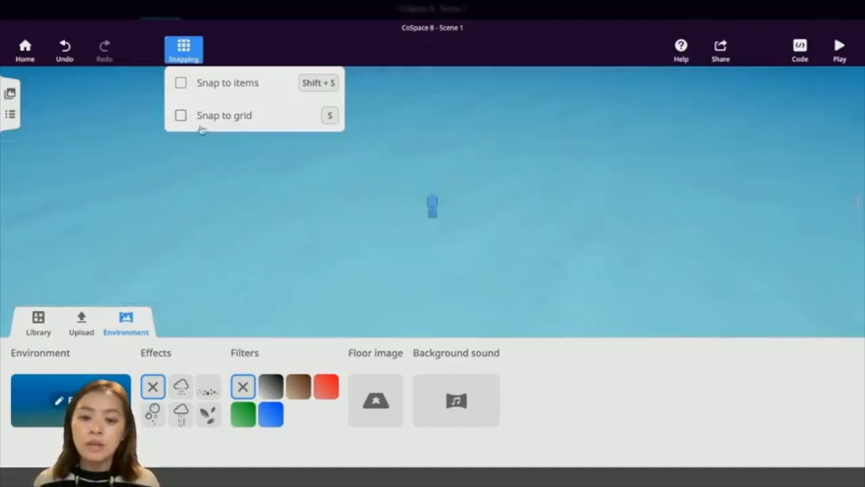
{"action": "left_click", "coordinate": [283, 251]}
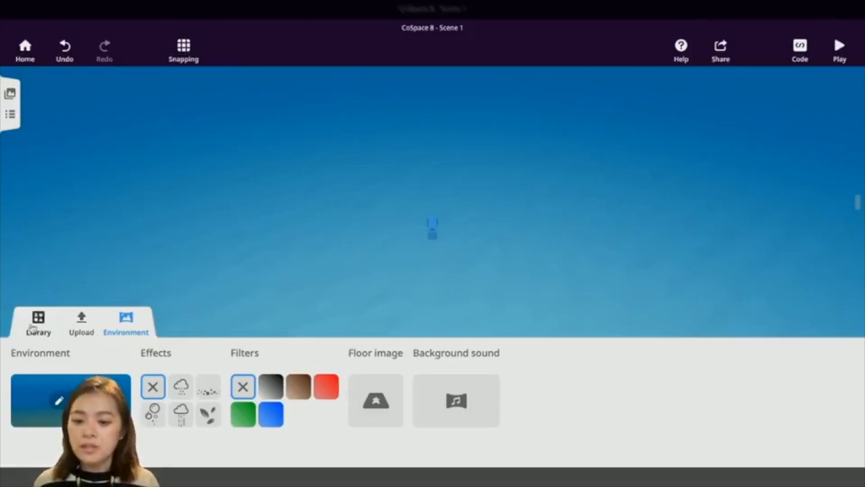
{"action": "left_click", "coordinate": [184, 49]}
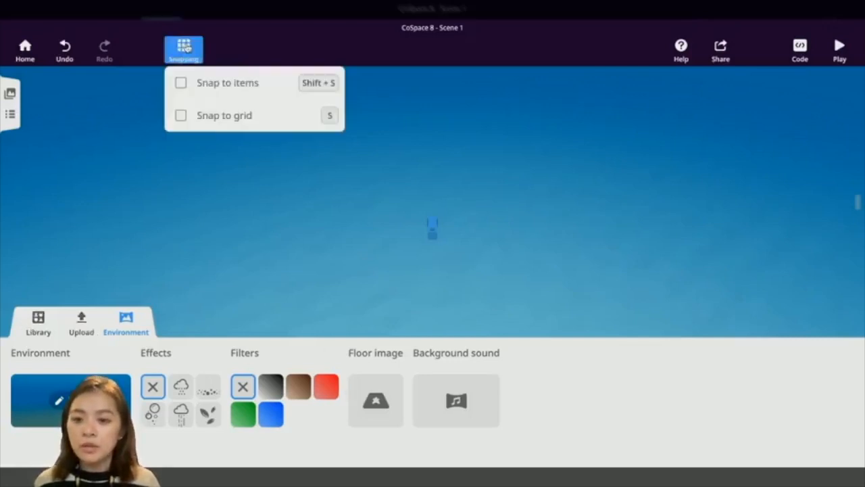
{"action": "left_click", "coordinate": [181, 117]}
Step: Look through the library's character, housing, building, special, transport and nature items
{"action": "left_click", "coordinate": [38, 325]}
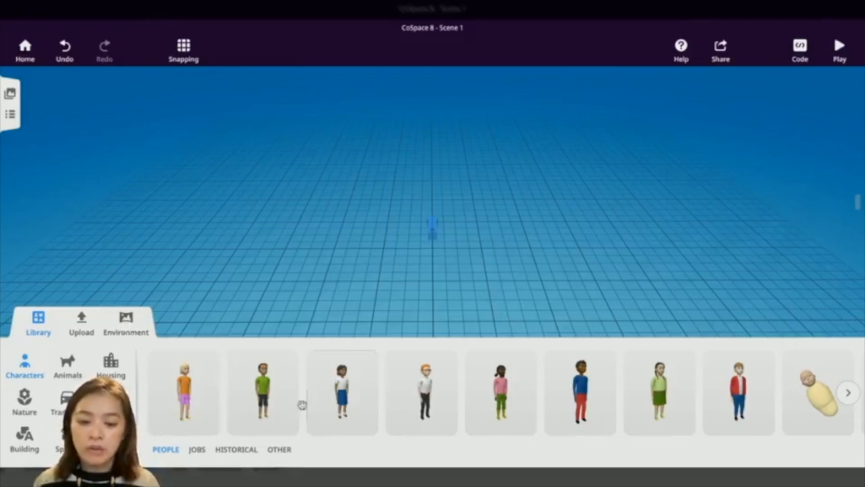
{"action": "scroll", "coordinate": [301, 405], "scroll_direction": "right", "scroll_amount": 3}
{"action": "scroll", "coordinate": [302, 404], "scroll_direction": "right", "scroll_amount": 10}
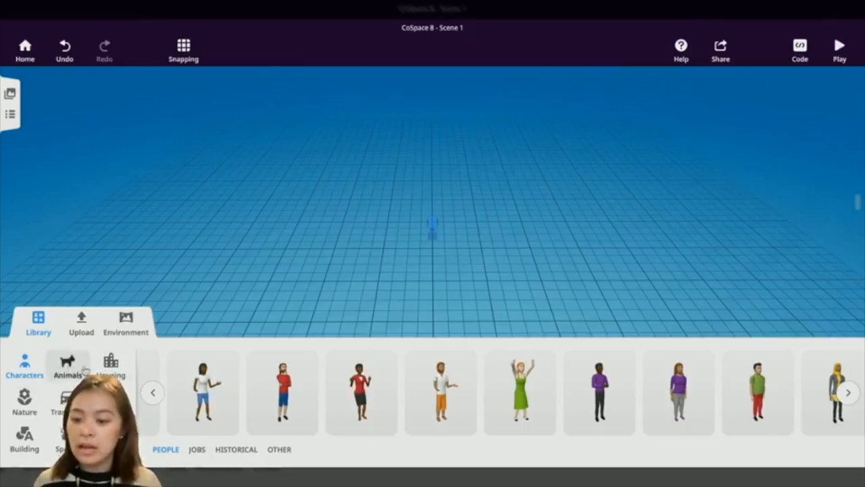
{"action": "left_click", "coordinate": [111, 365]}
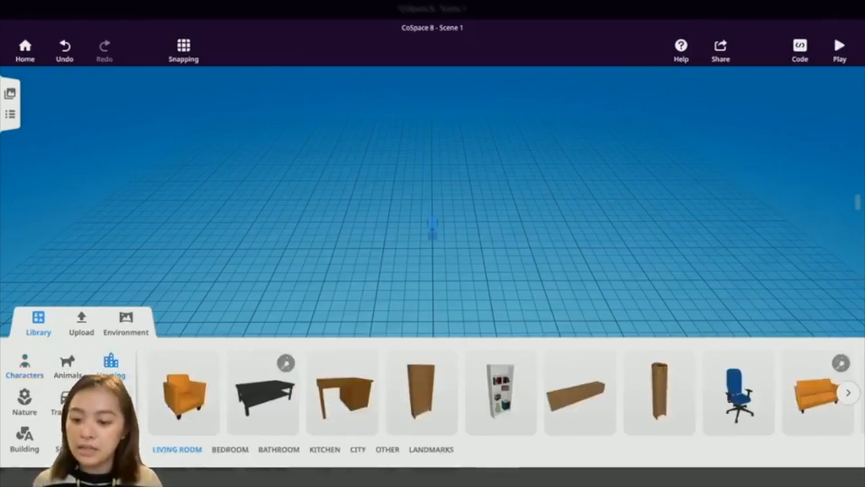
{"action": "left_click", "coordinate": [26, 439]}
{"action": "left_click", "coordinate": [65, 438]}
{"action": "left_click", "coordinate": [65, 399]}
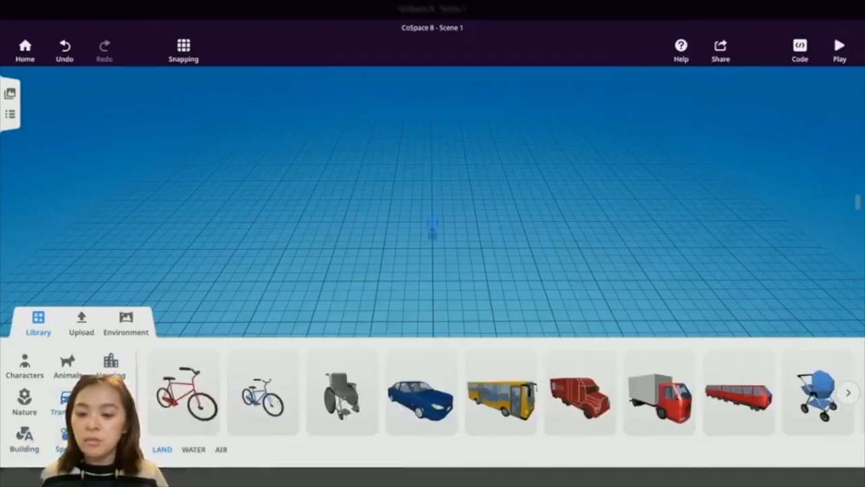
{"action": "left_click", "coordinate": [24, 400]}
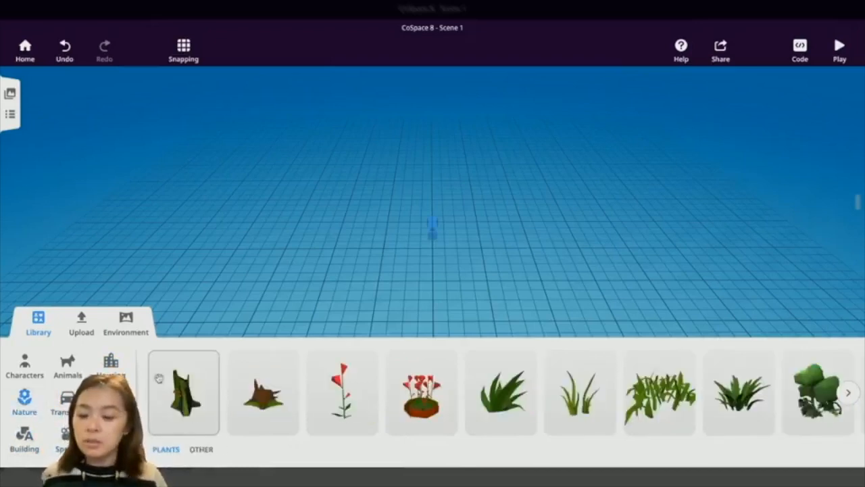
Step: Place the female character in a white T-shirt and blue shorts on the grid's left half and scale her up to several times her size
{"action": "left_click", "coordinate": [25, 365]}
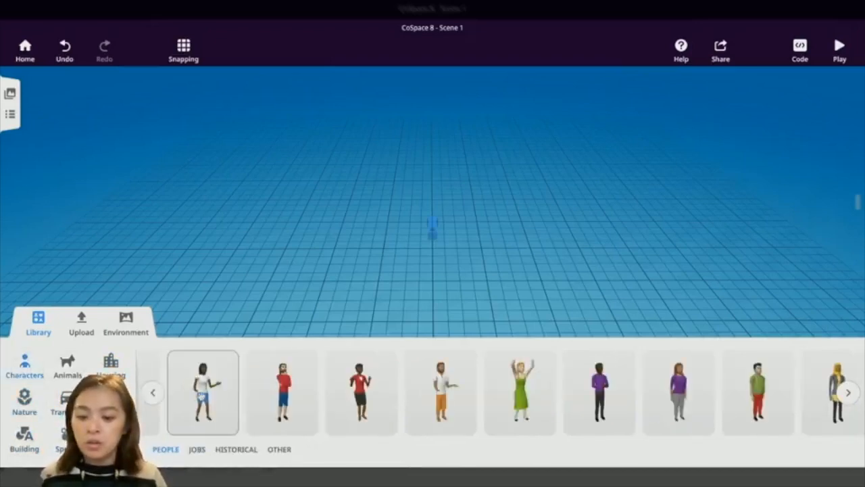
{"action": "left_click_drag", "start_coordinate": [203, 396], "coordinate": [286, 234]}
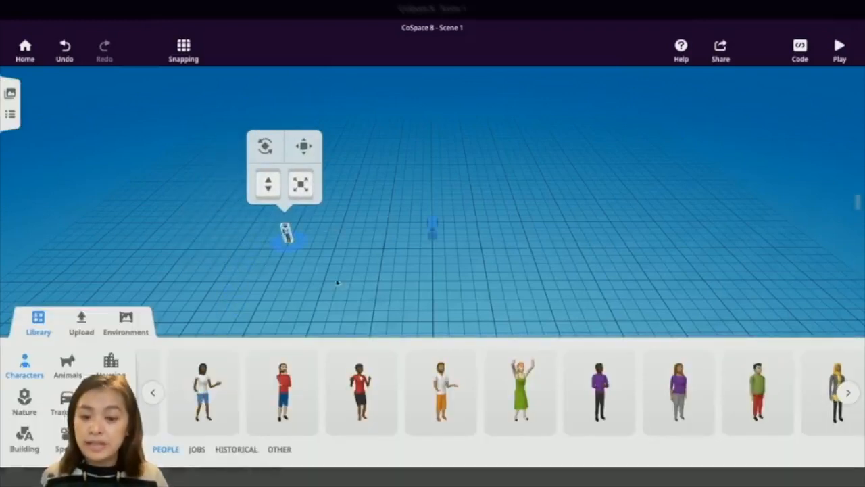
{"action": "scroll", "coordinate": [343, 226], "scroll_direction": "up", "scroll_amount": 4}
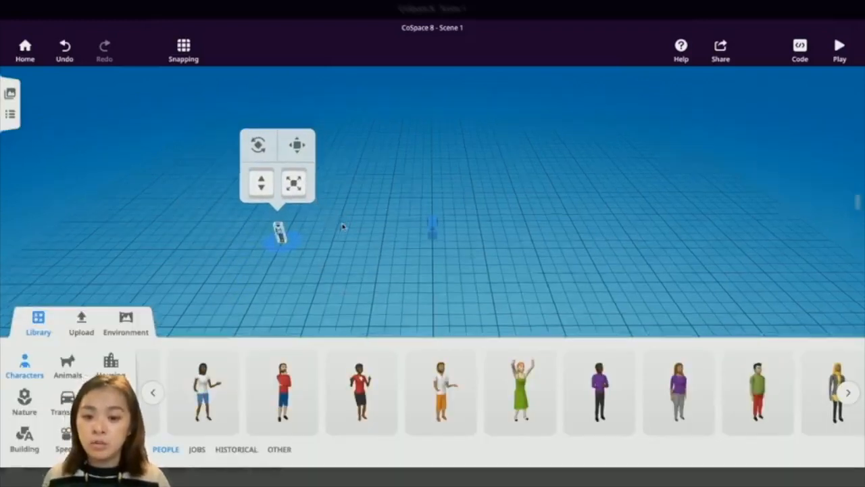
{"action": "scroll", "coordinate": [344, 227], "scroll_direction": "down", "scroll_amount": 1}
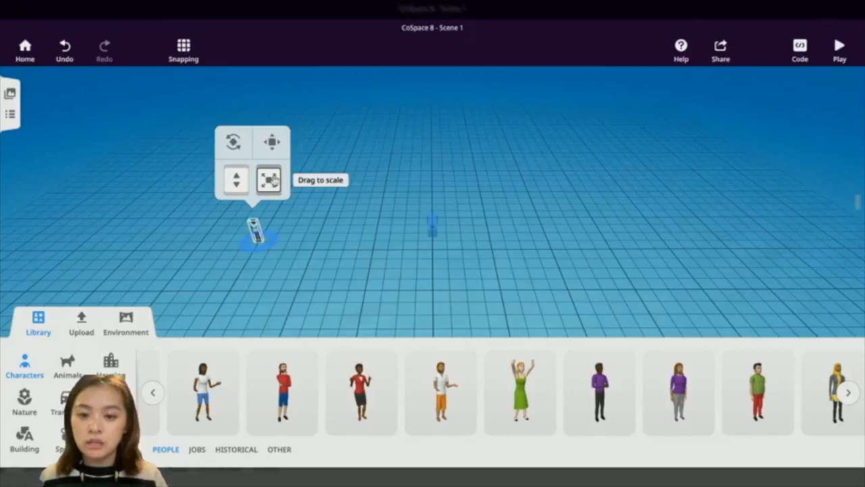
{"action": "left_click_drag", "start_coordinate": [274, 180], "coordinate": [248, 101]}
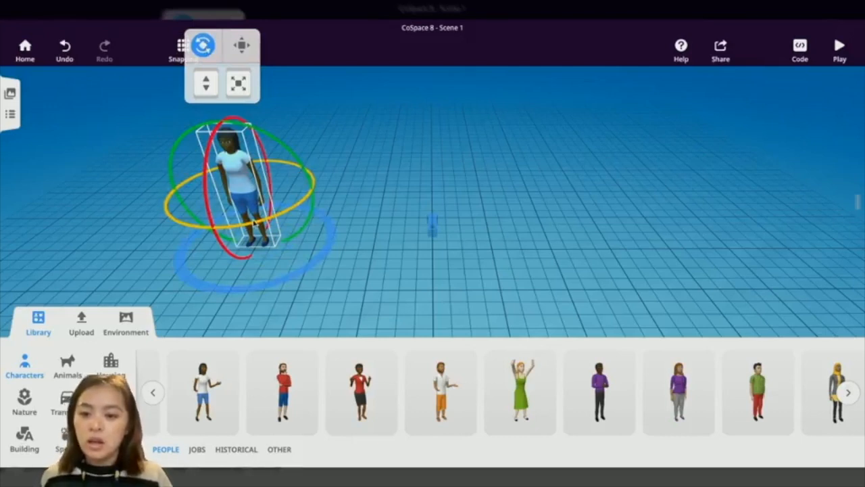
Step: Rotate the enlarged female character around her axes with the rotation rings
{"action": "left_click_drag", "start_coordinate": [252, 223], "coordinate": [158, 235]}
{"action": "left_click_drag", "start_coordinate": [256, 127], "coordinate": [266, 140]}
{"action": "left_click_drag", "start_coordinate": [303, 255], "coordinate": [258, 169]}
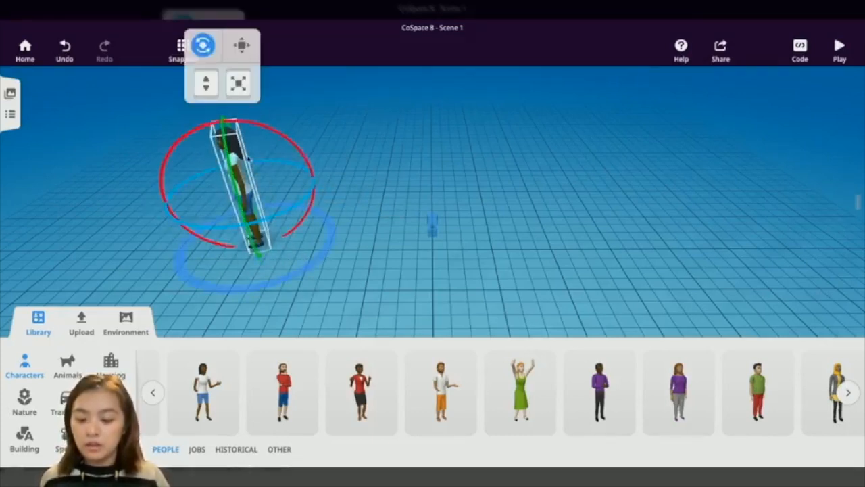
Step: Undo the female character's rotations and enlargement, and redo only the enlargement
{"action": "key", "text": "ctrl+z"}
{"action": "left_click", "coordinate": [353, 103]}
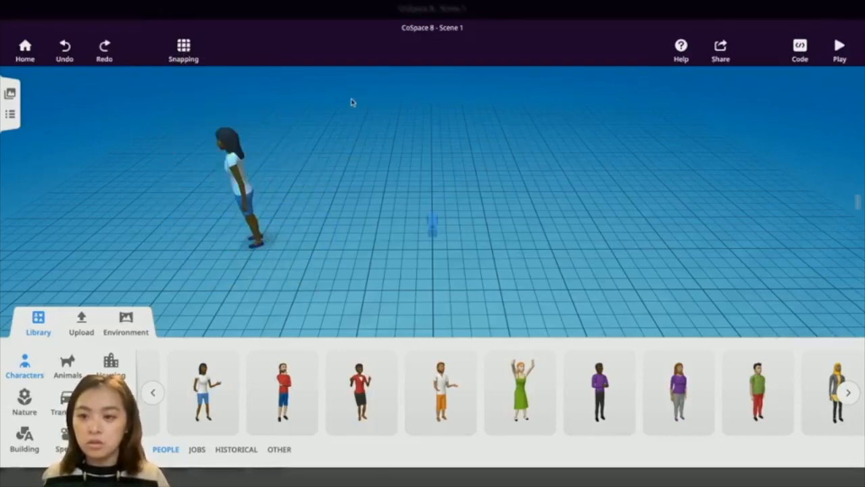
{"action": "left_click", "coordinate": [66, 53]}
{"action": "left_click", "coordinate": [67, 53]}
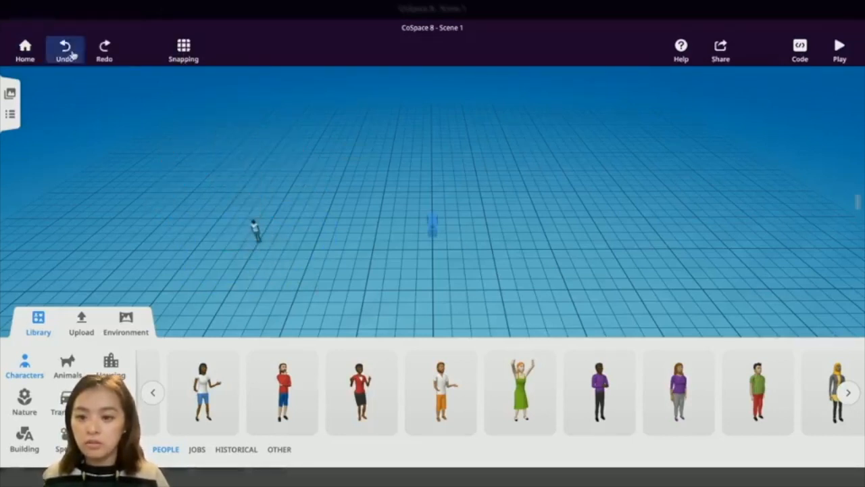
{"action": "left_click", "coordinate": [105, 48]}
{"action": "left_click", "coordinate": [256, 194]}
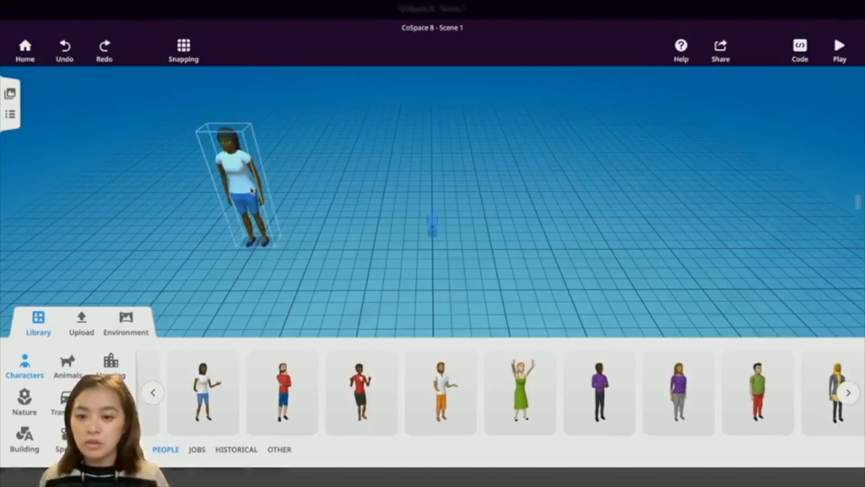
Step: Open the enlarged female character's properties and examine her code, speech and transform settings
{"action": "left_click", "coordinate": [252, 192]}
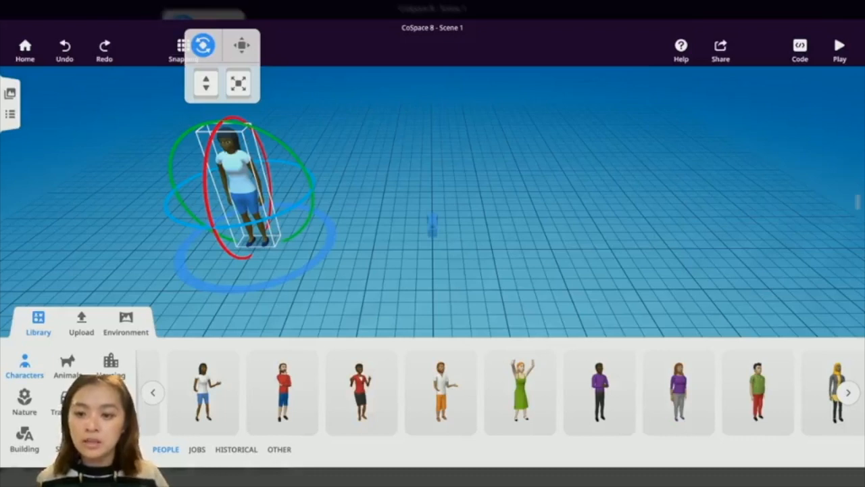
{"action": "right_click", "coordinate": [236, 169]}
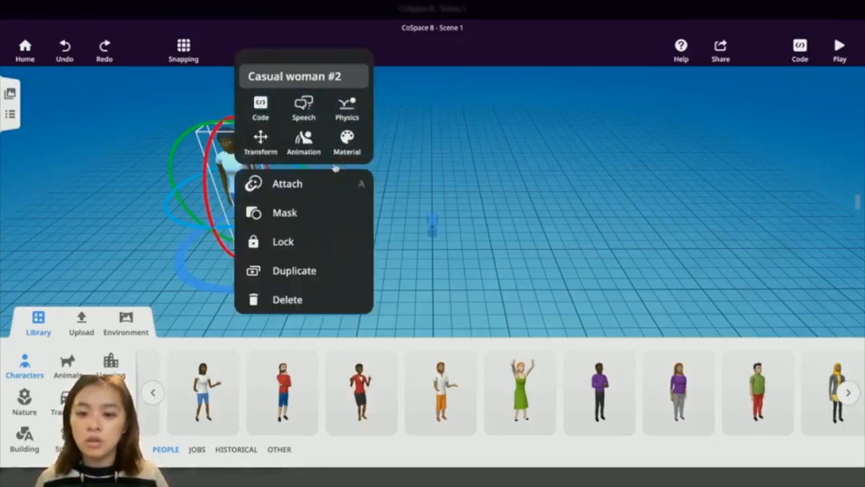
{"action": "left_click", "coordinate": [263, 115]}
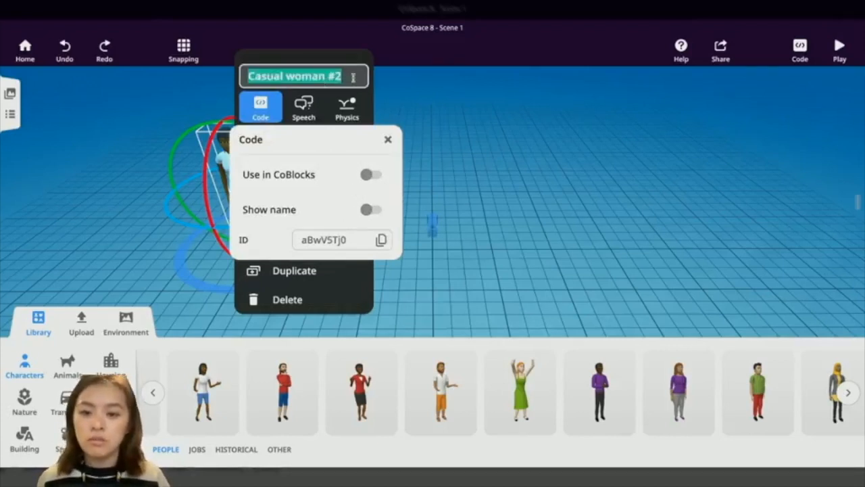
{"action": "left_click", "coordinate": [309, 115]}
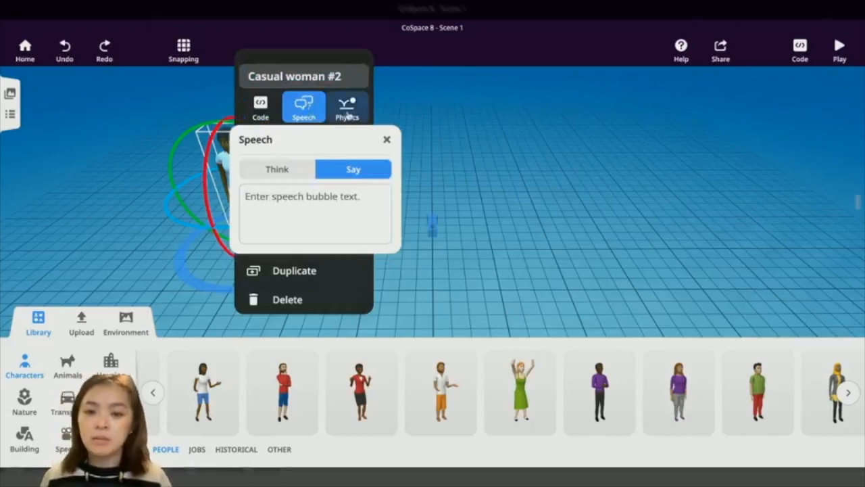
{"action": "left_click", "coordinate": [387, 140]}
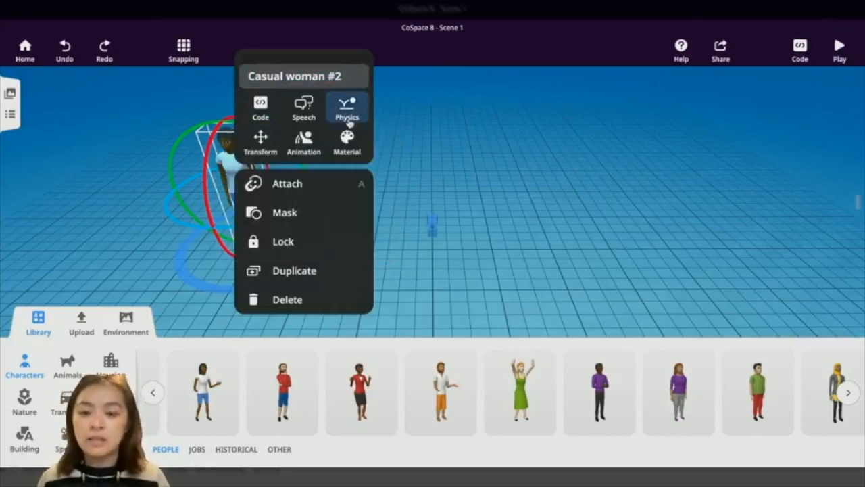
{"action": "left_click", "coordinate": [262, 139]}
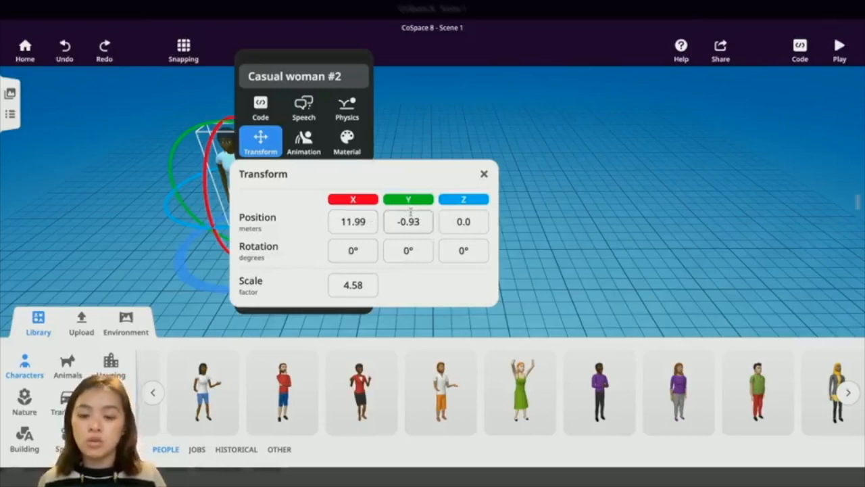
Step: Set the female character's animation to the Clap reaction
{"action": "left_click", "coordinate": [305, 144]}
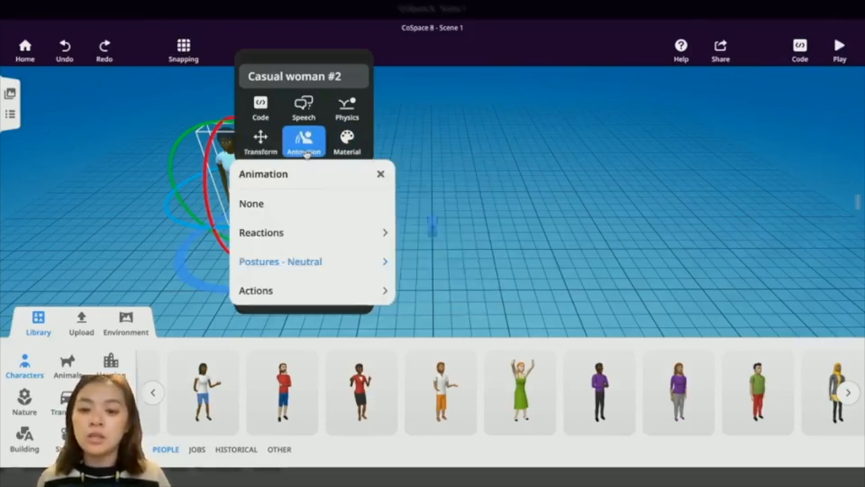
{"action": "left_click", "coordinate": [383, 234]}
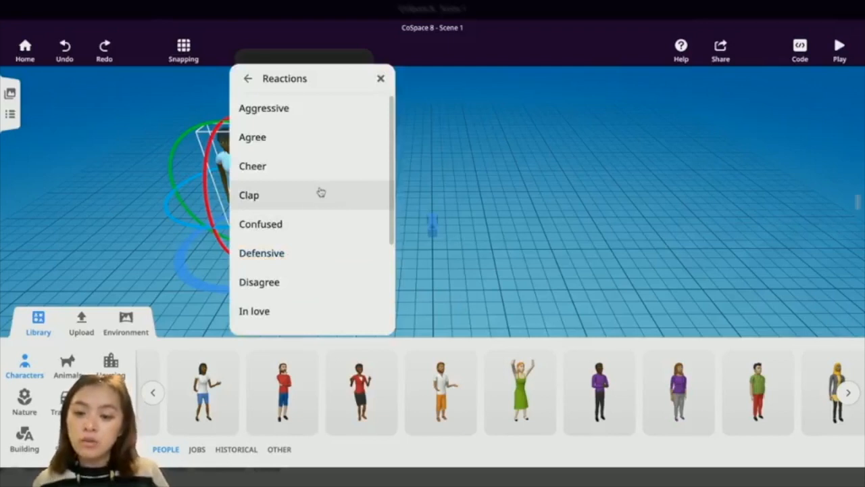
{"action": "left_click", "coordinate": [290, 208]}
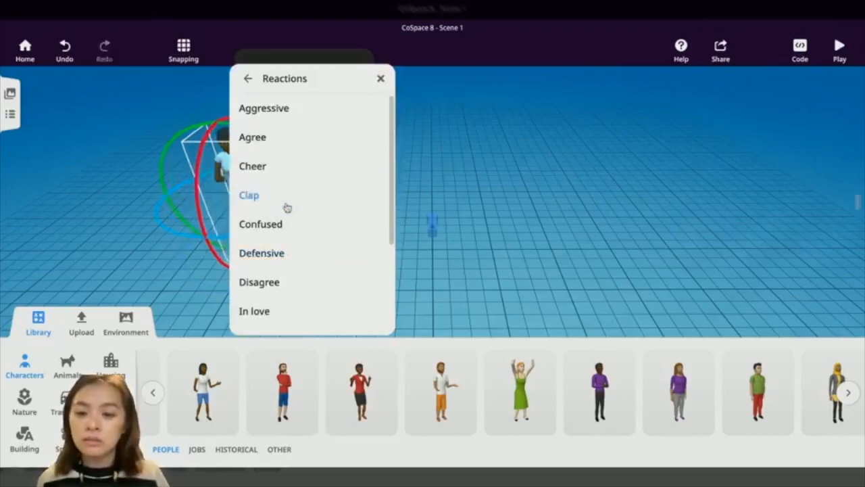
{"action": "left_click", "coordinate": [247, 78]}
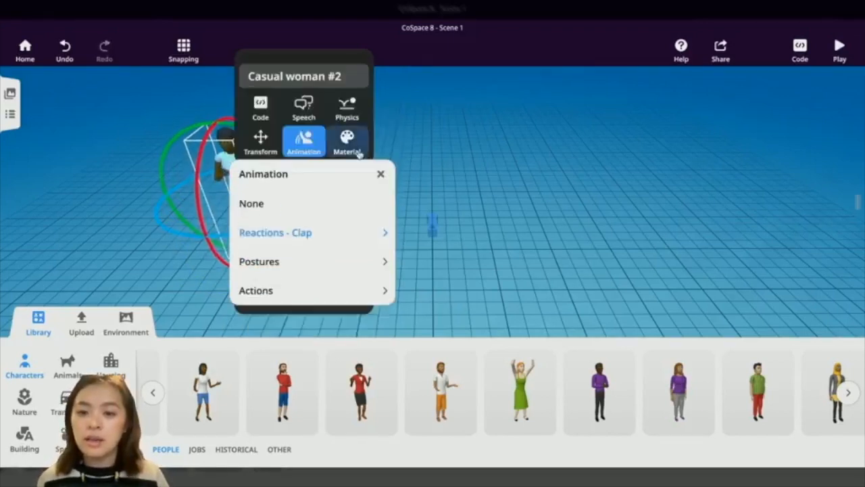
{"action": "left_click", "coordinate": [381, 172]}
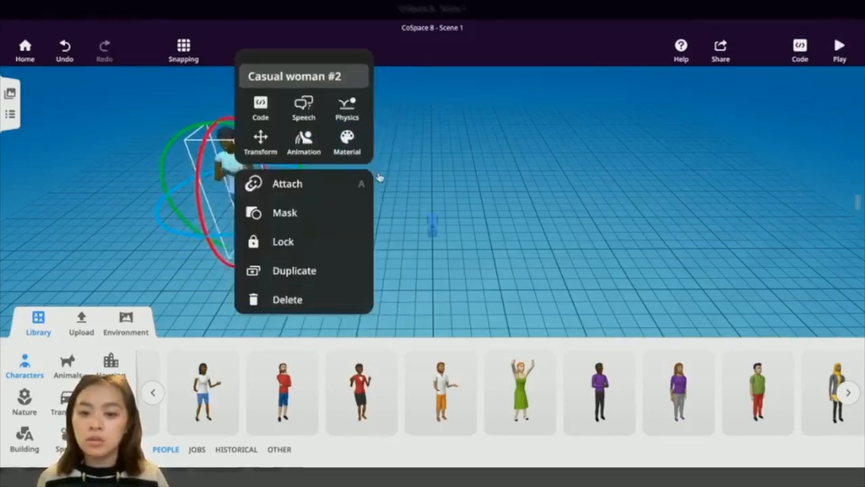
Step: Color the female character's shirt medium purple and her pants pale yellow
{"action": "left_click", "coordinate": [355, 149]}
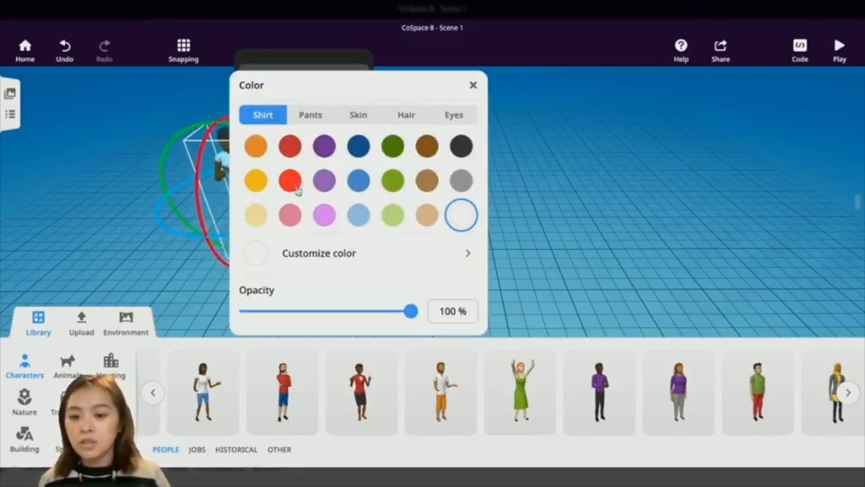
{"action": "left_click", "coordinate": [323, 180]}
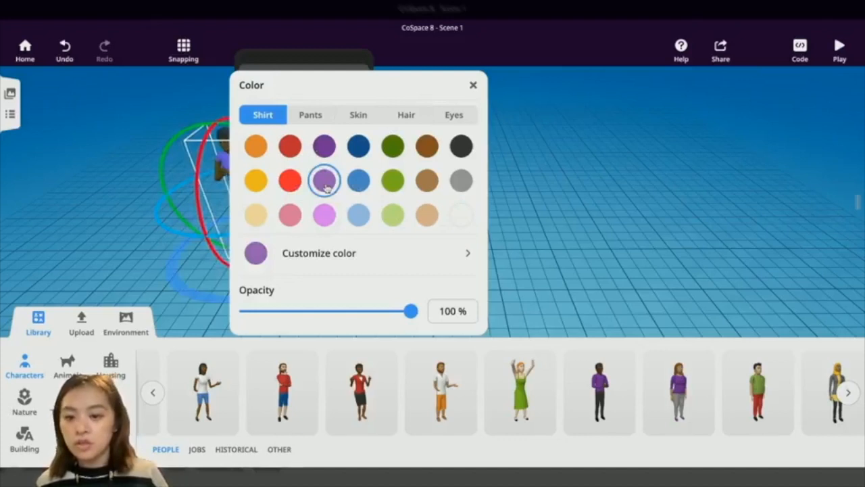
{"action": "left_click", "coordinate": [312, 115]}
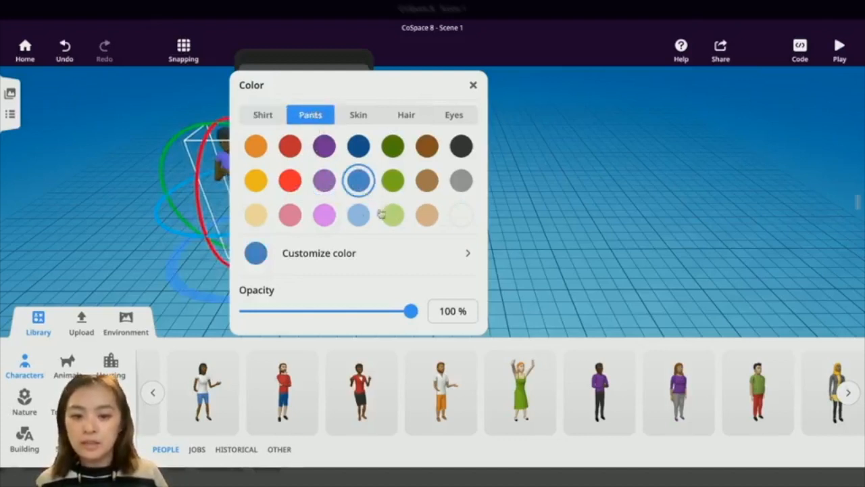
{"action": "left_click", "coordinate": [256, 214]}
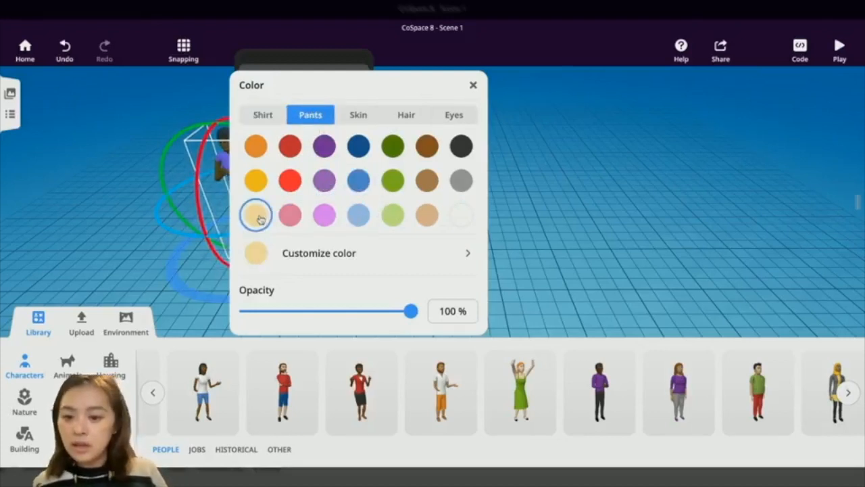
Step: Change the female character's skin to the third, medium brown tone and her hair to dark brown
{"action": "left_click", "coordinate": [359, 115]}
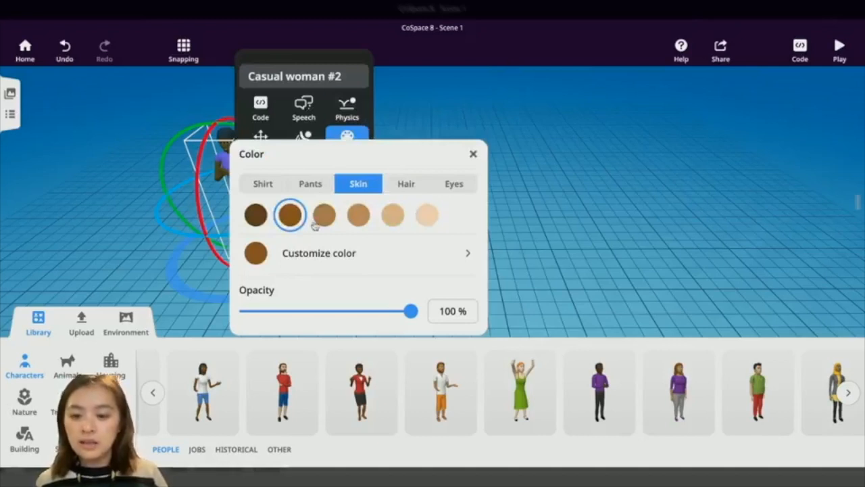
{"action": "left_click", "coordinate": [258, 217]}
{"action": "left_click", "coordinate": [328, 221]}
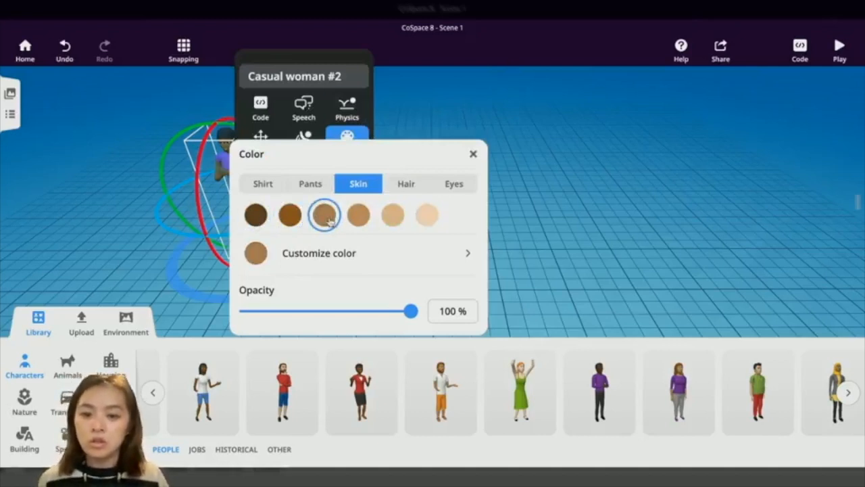
{"action": "left_click", "coordinate": [408, 190]}
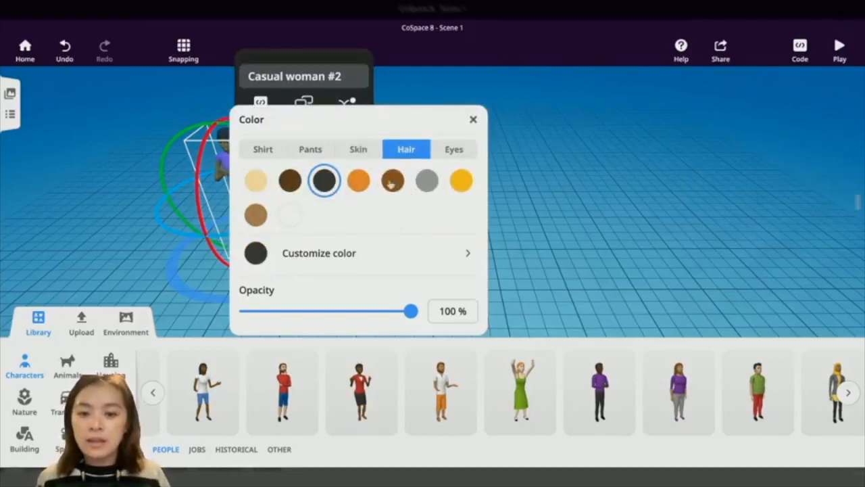
{"action": "left_click", "coordinate": [297, 188]}
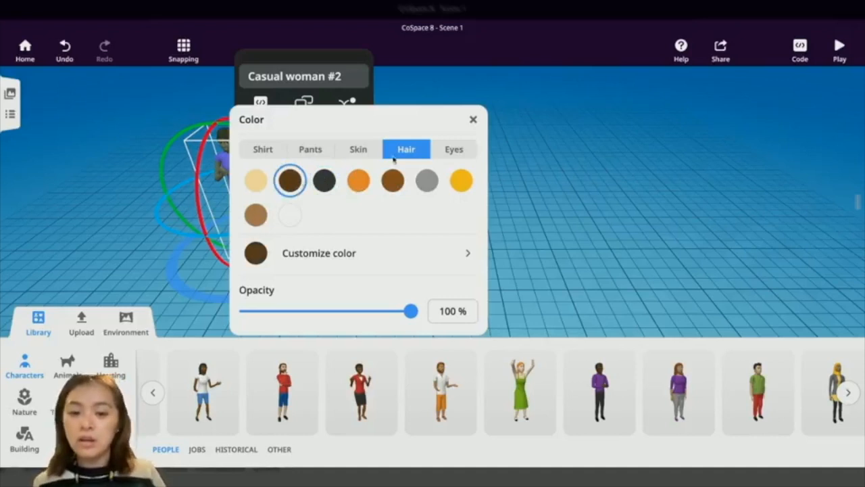
{"action": "left_click", "coordinate": [456, 149]}
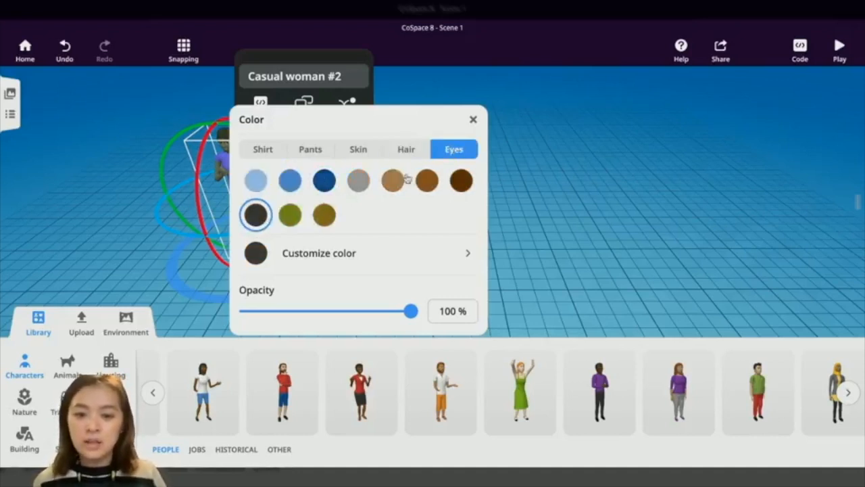
{"action": "left_click", "coordinate": [473, 120]}
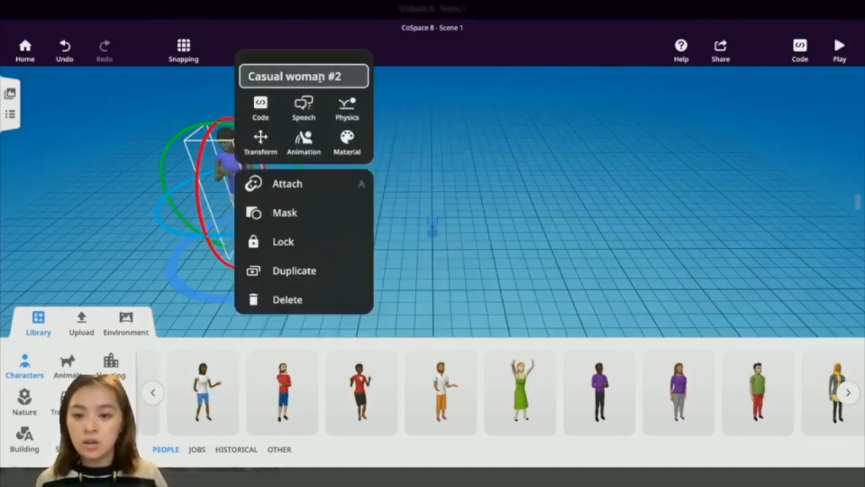
{"action": "left_click", "coordinate": [463, 144]}
Step: Examine the attach, mask, lock, duplicate and delete options available for the recolored female character
{"action": "left_click", "coordinate": [240, 191]}
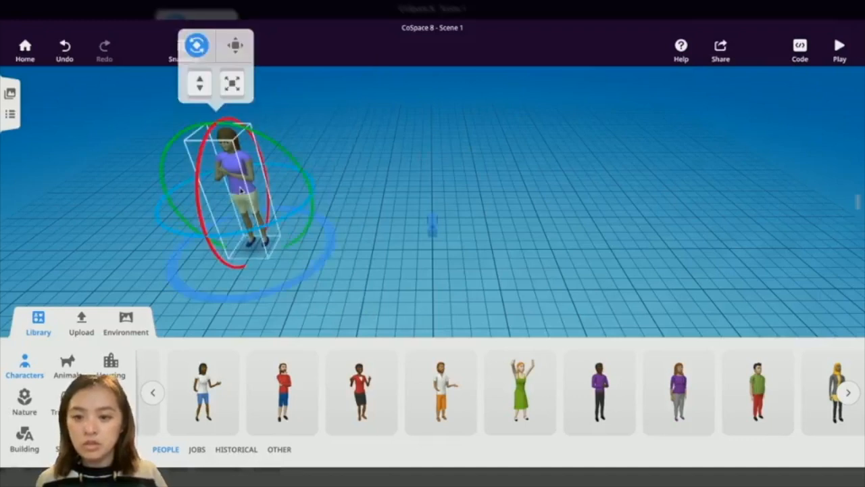
{"action": "left_click", "coordinate": [241, 192]}
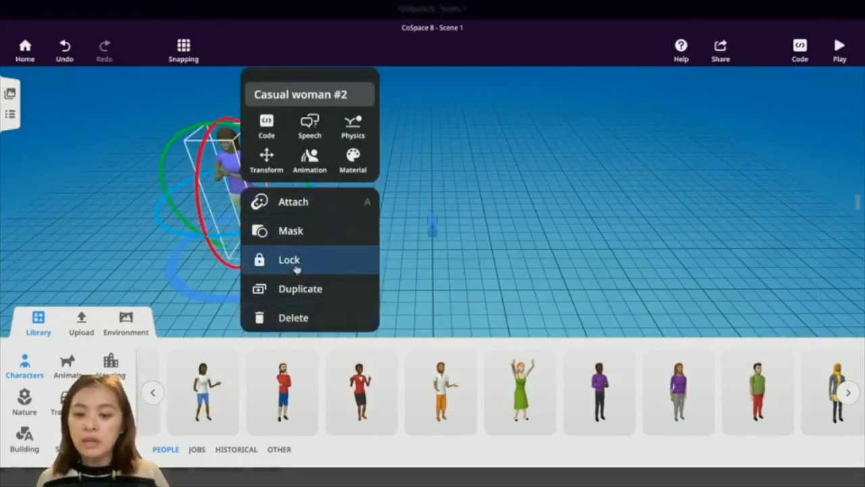
{"action": "left_click", "coordinate": [527, 230]}
{"action": "left_click", "coordinate": [512, 234]}
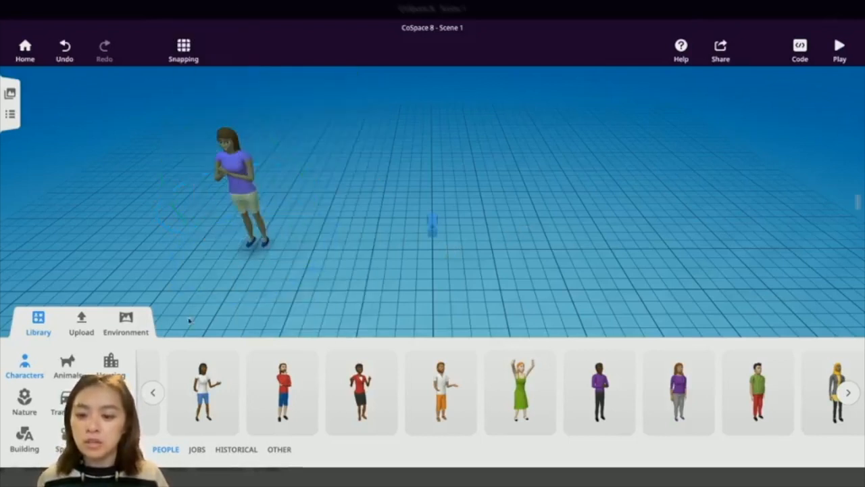
Step: View the options for uploading images and other media files to the scene
{"action": "left_click", "coordinate": [83, 330]}
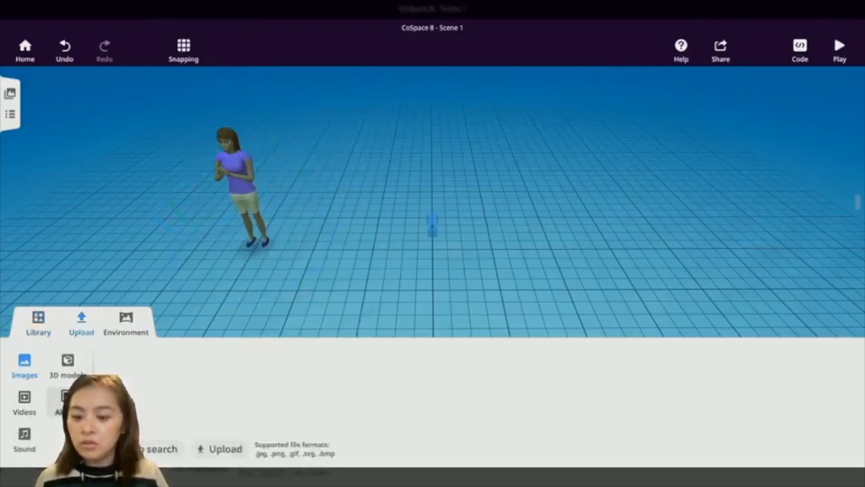
{"action": "left_click", "coordinate": [252, 212]}
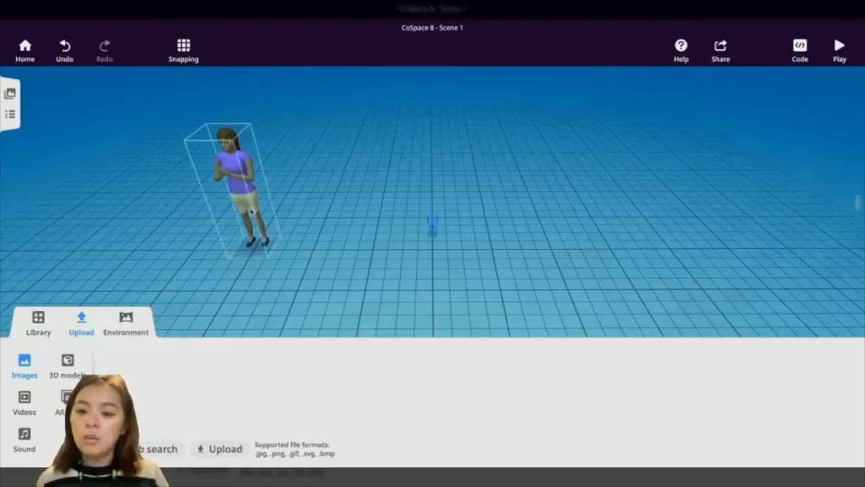